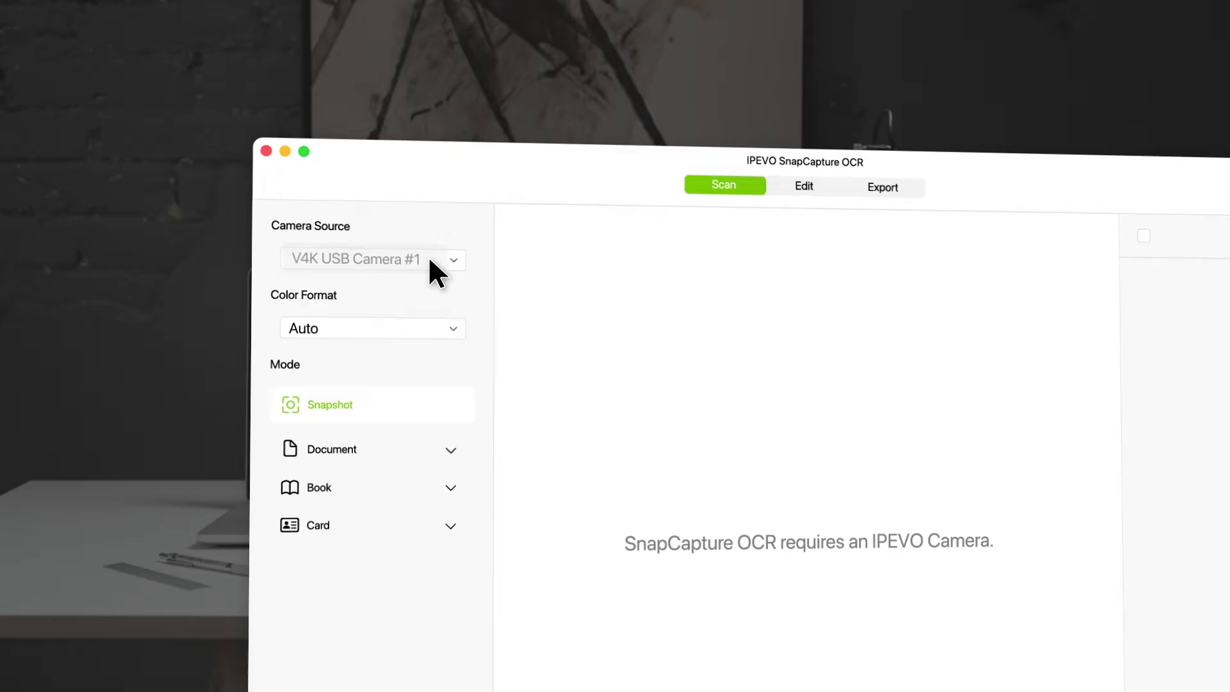
- Choose the document camera as the source to start the preview, leaving Color Format on Auto
left_click(383, 259)
left_click(338, 263)
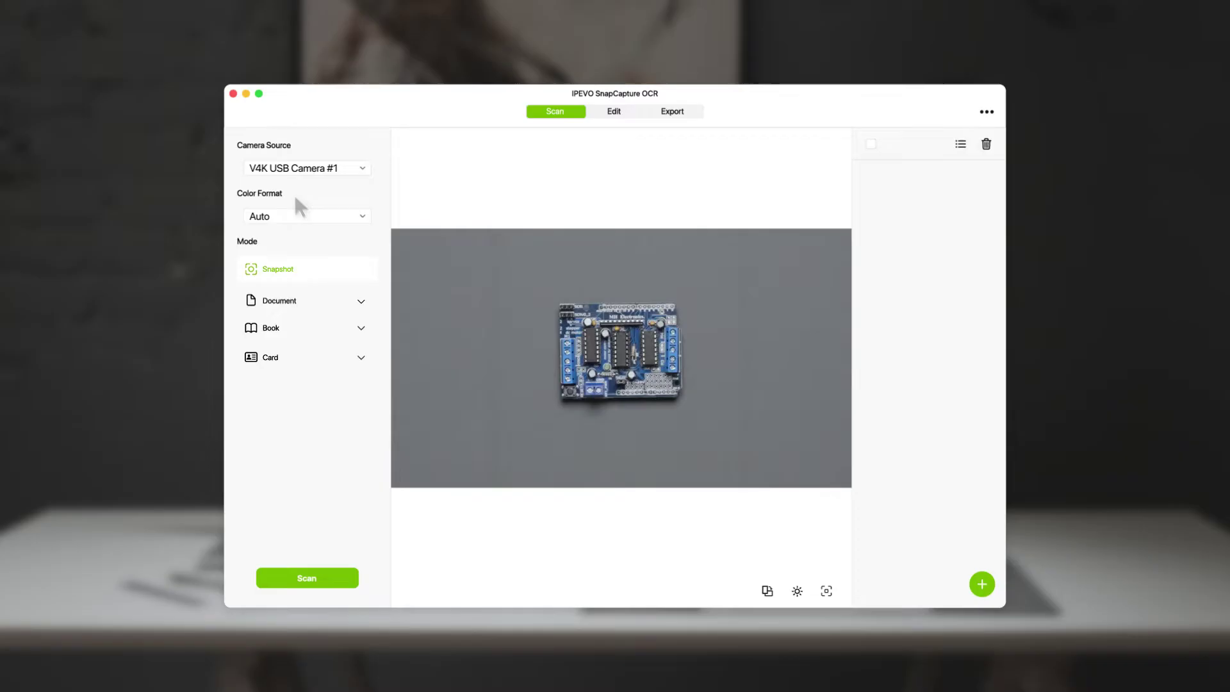
left_click(310, 221)
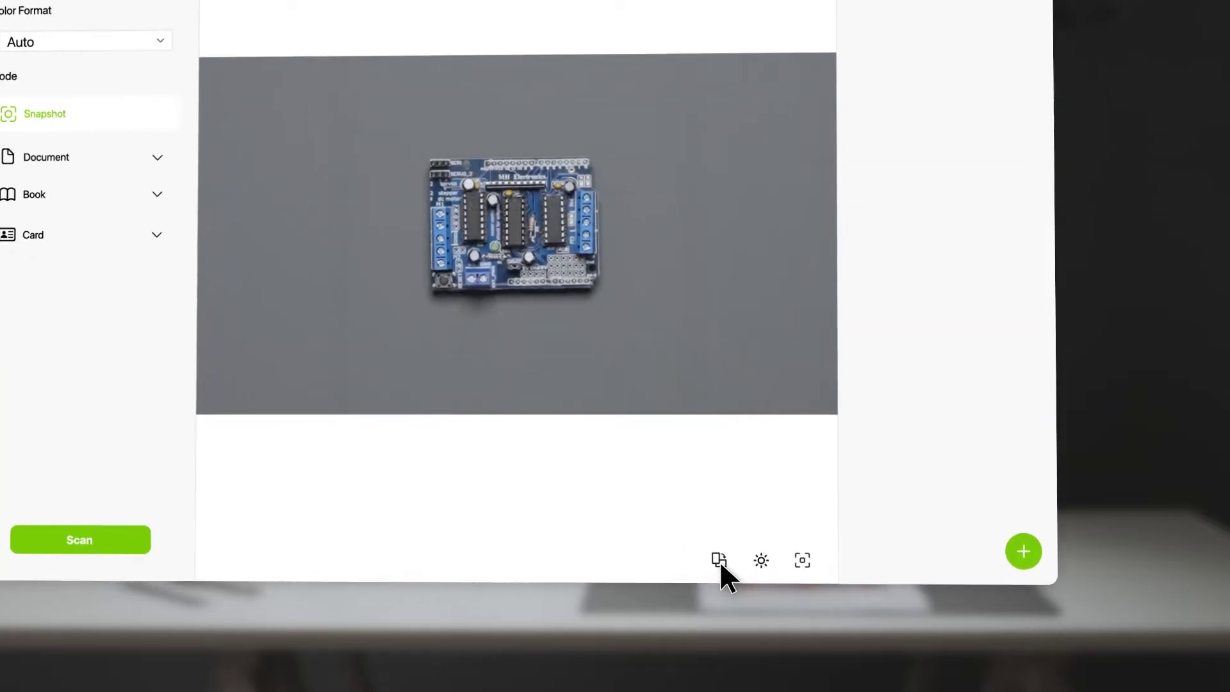
- Rotate the preview to portrait, raise the brightness, and refocus on the circuit board
left_click(714, 557)
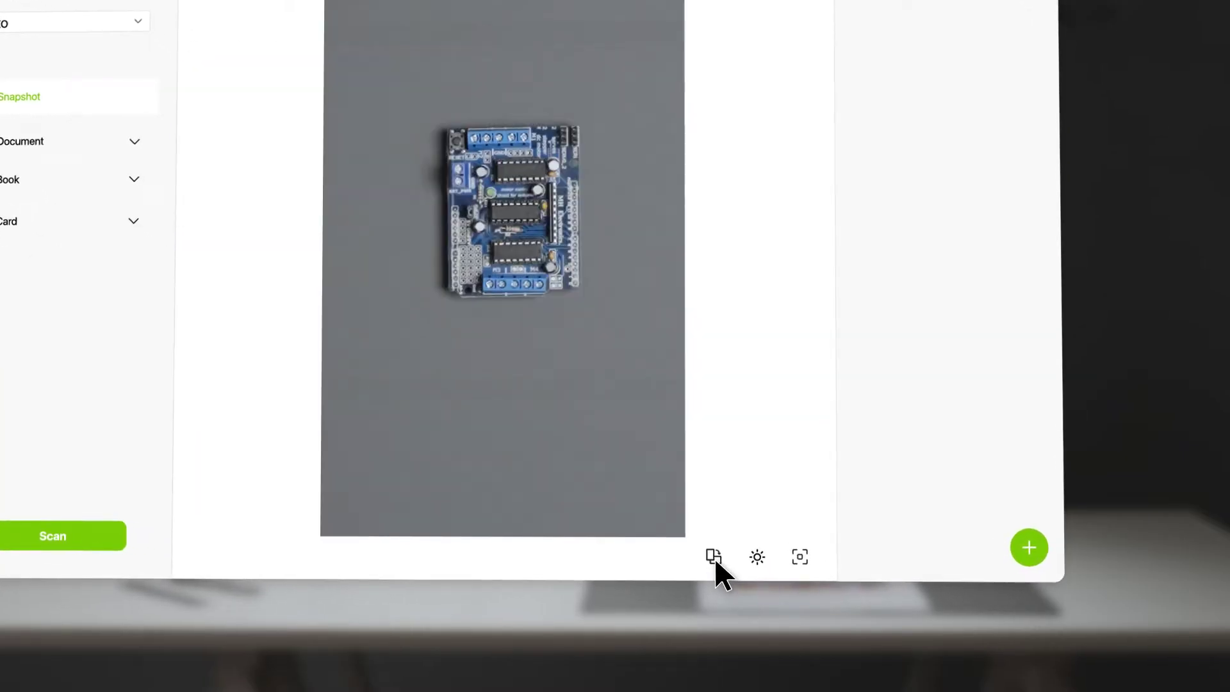
left_click(755, 557)
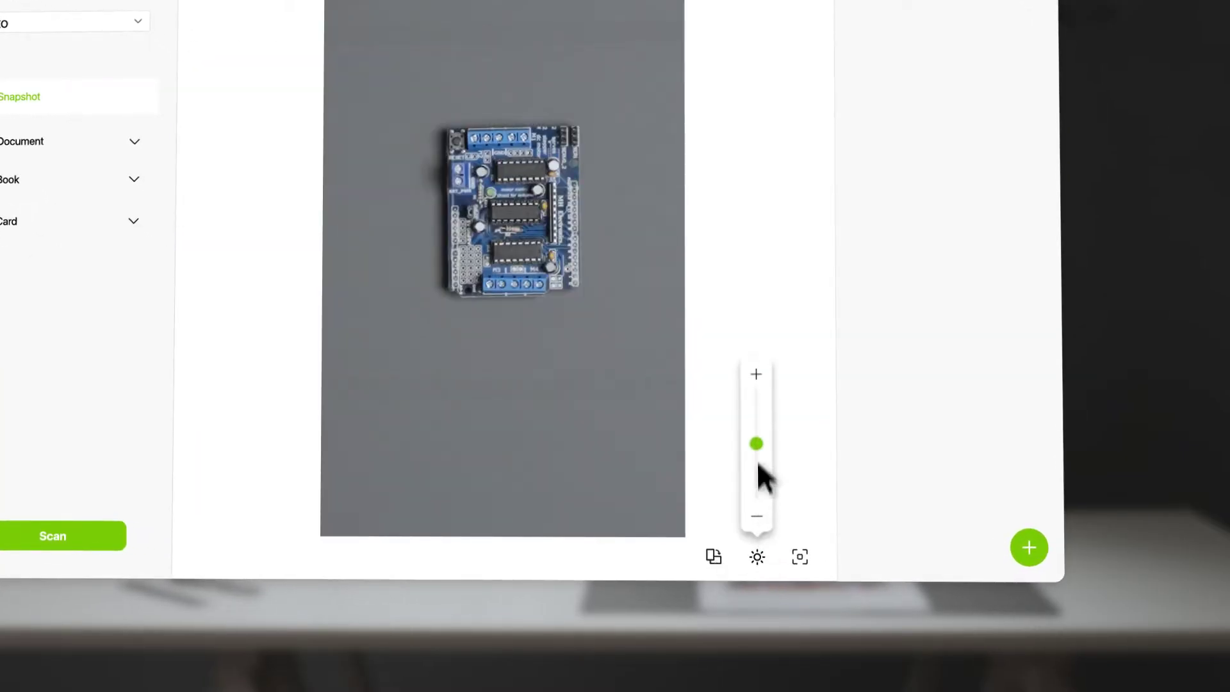
left_click_drag(756, 461, 756, 404)
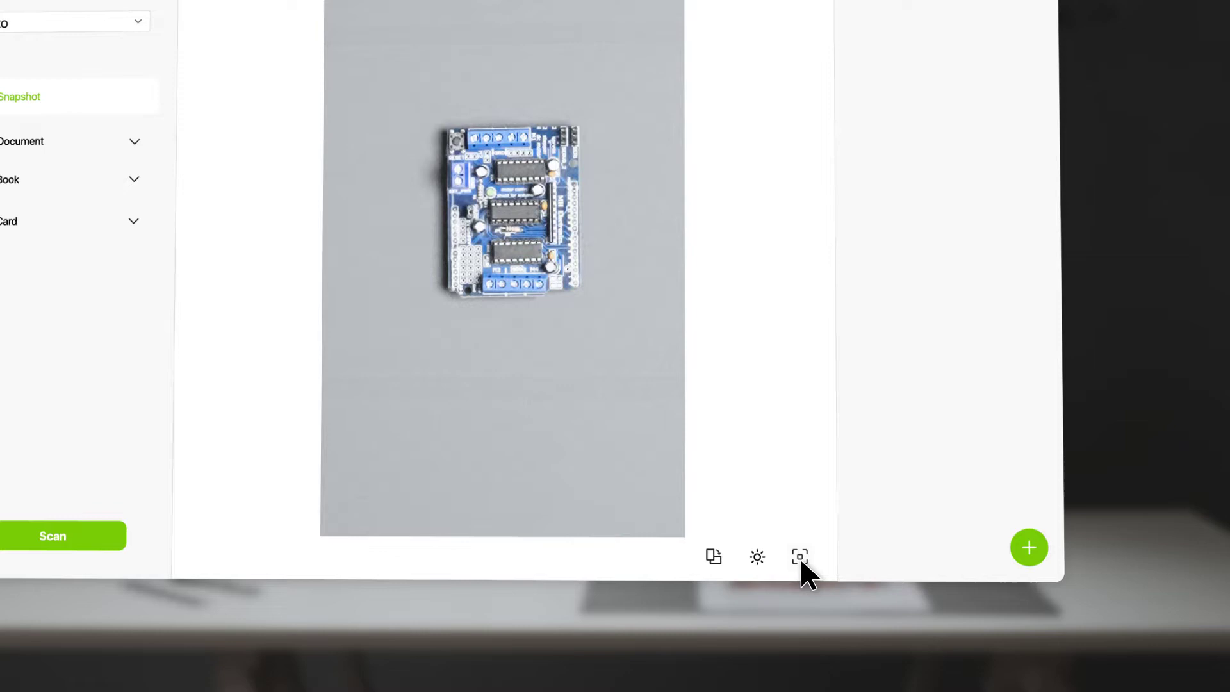
left_click(800, 557)
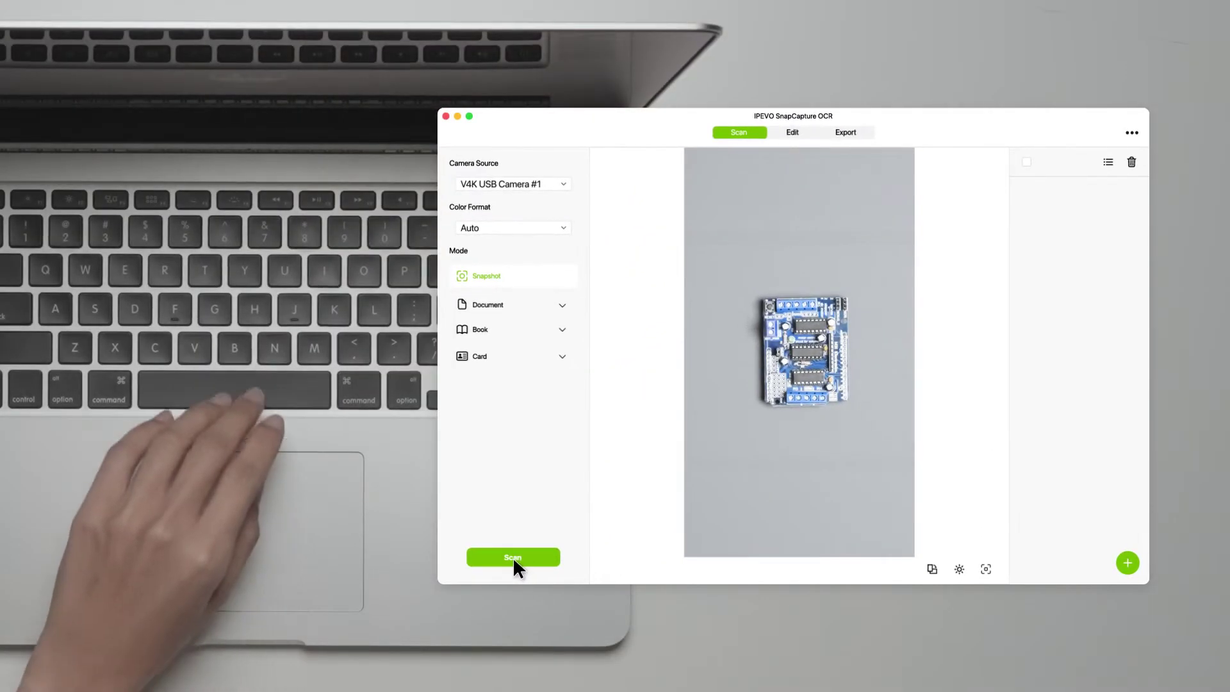
- Capture the current camera view as a scan
left_click(513, 556)
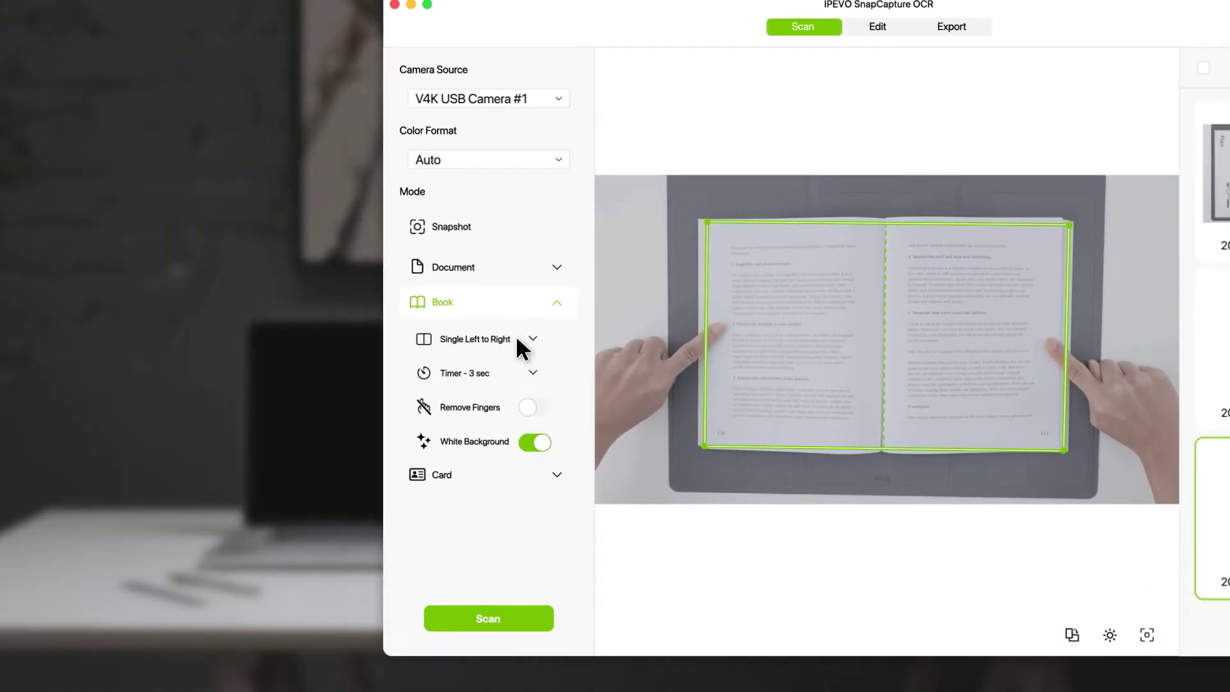
- Open the Single Left to Right page order options for book scanning
left_click(517, 339)
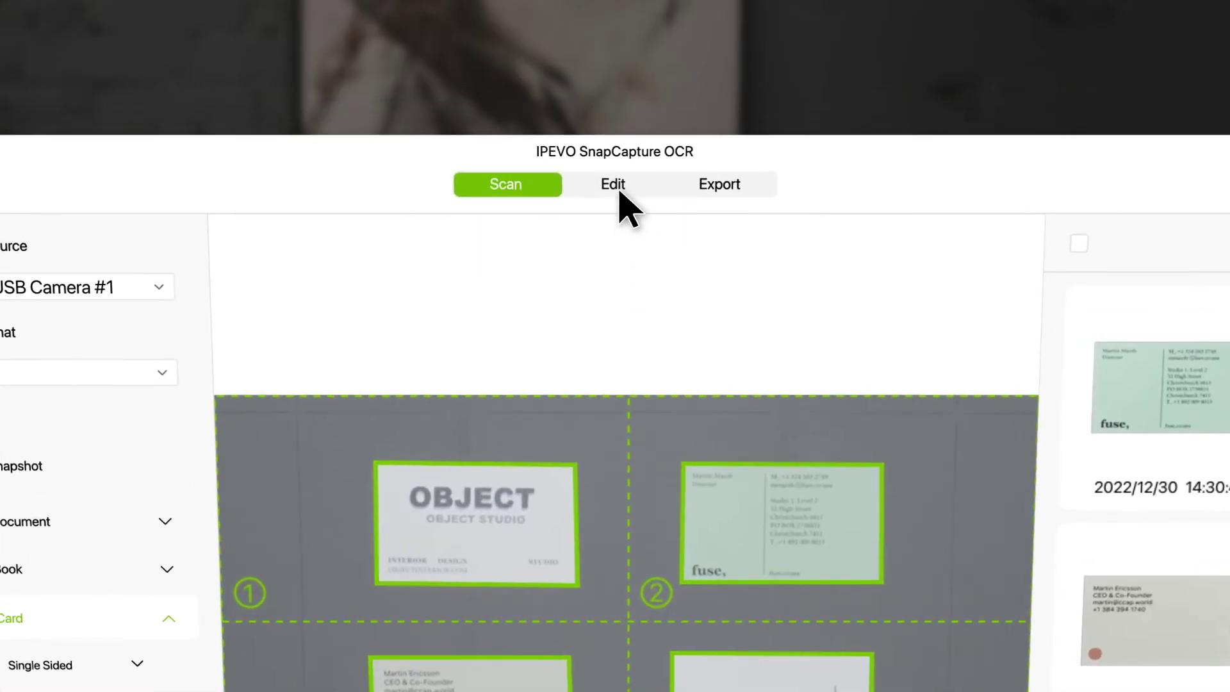
left_click(620, 192)
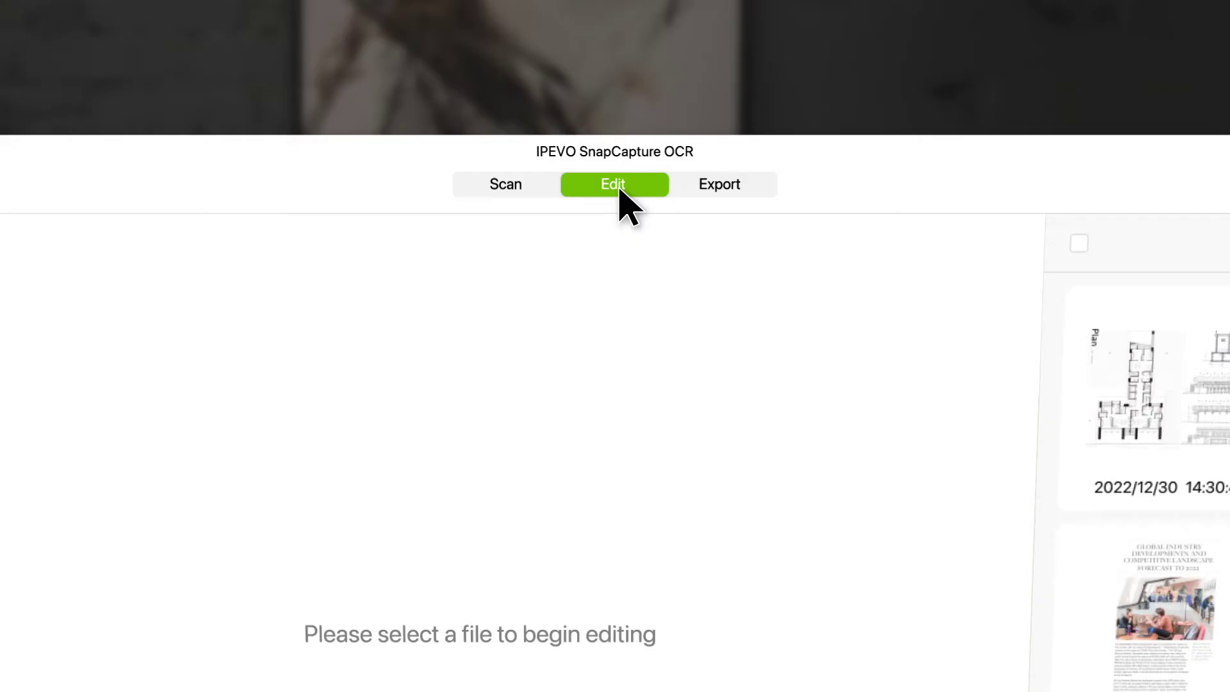
left_click(929, 373)
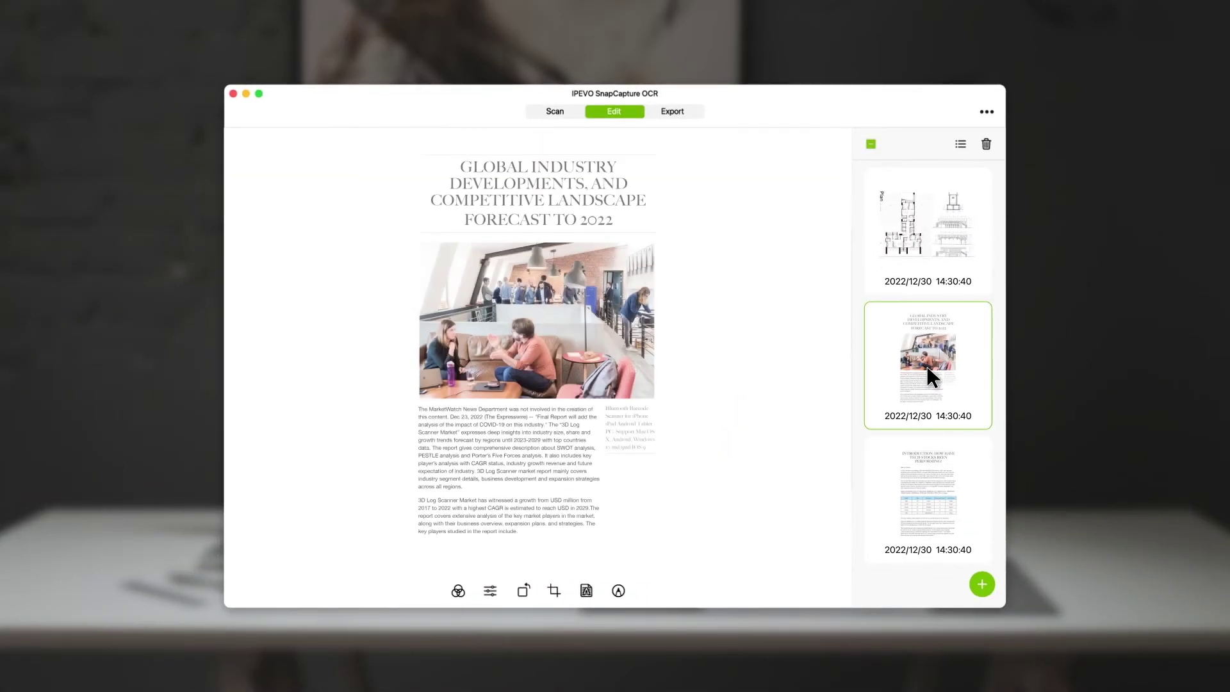
double_click(928, 374)
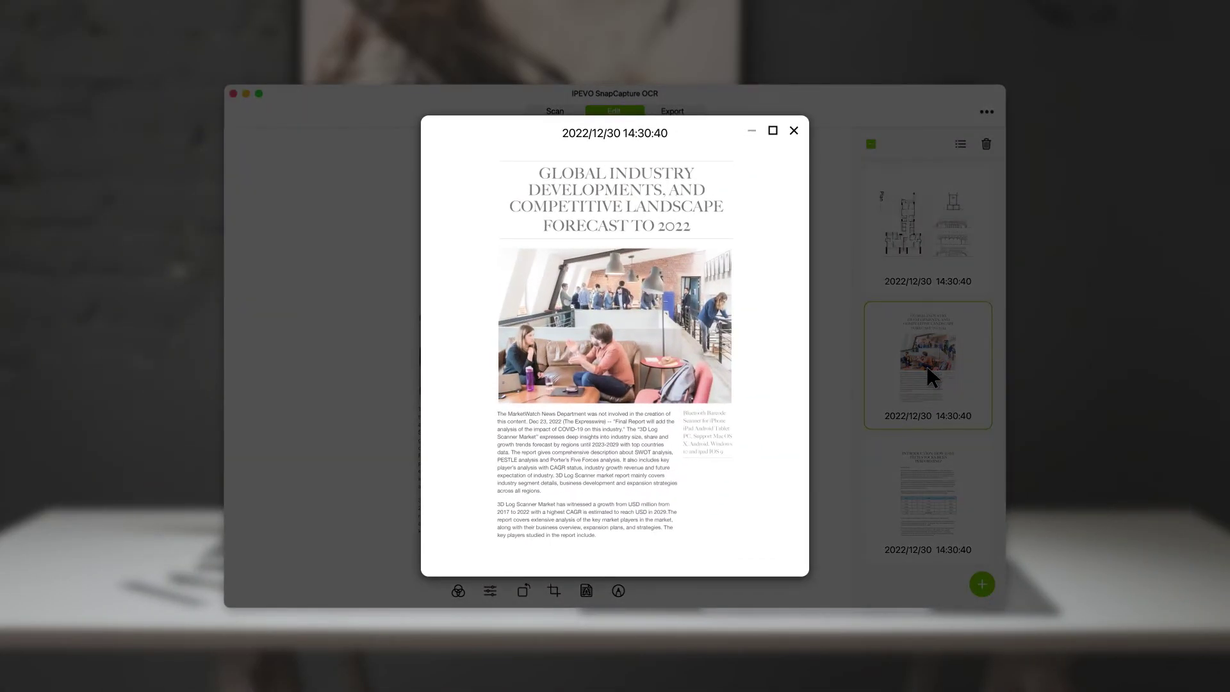
left_click(905, 280)
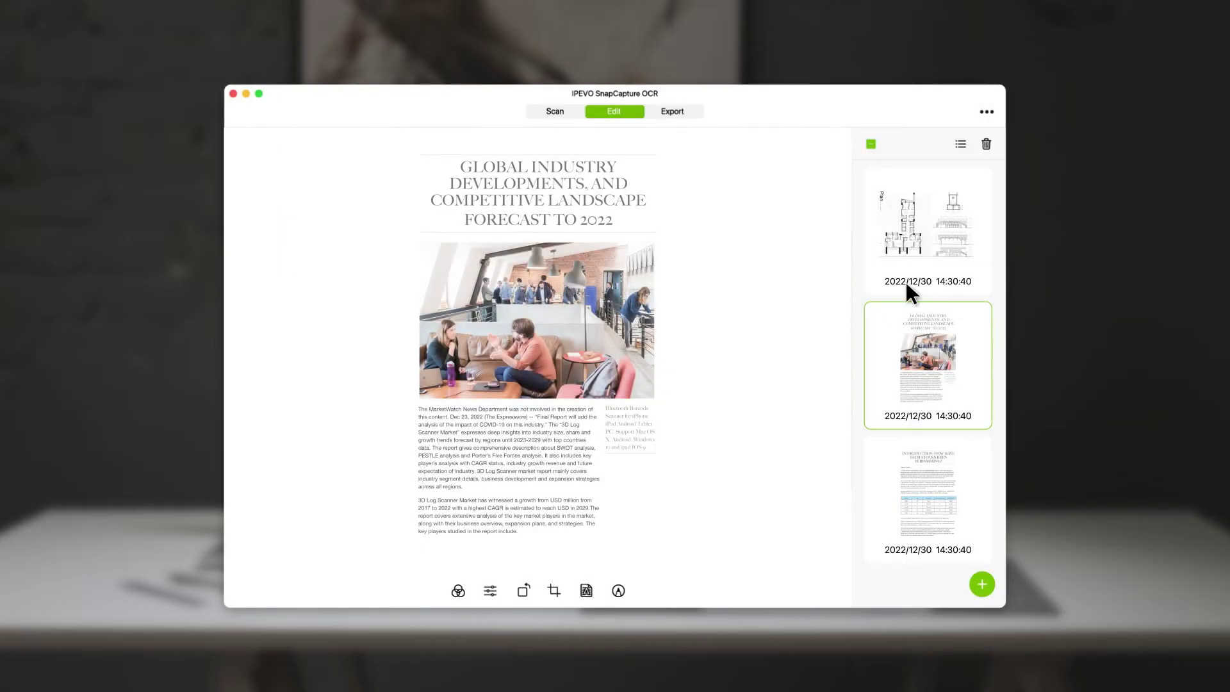
left_click(870, 145)
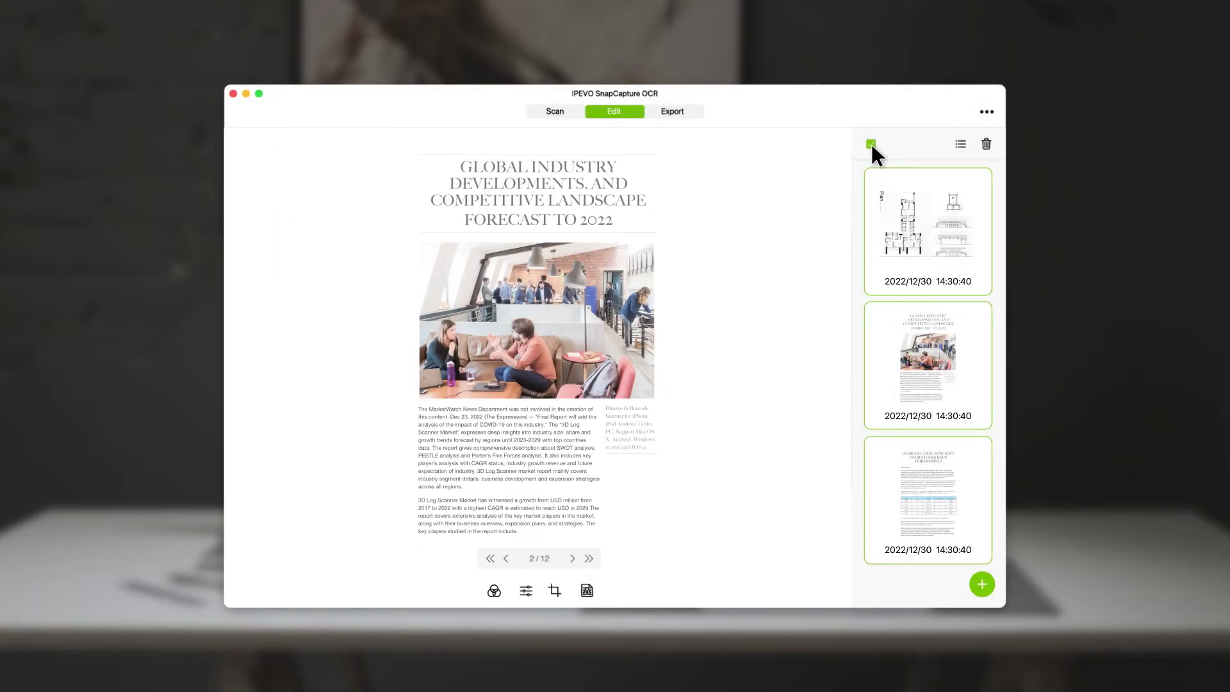
left_click(872, 144)
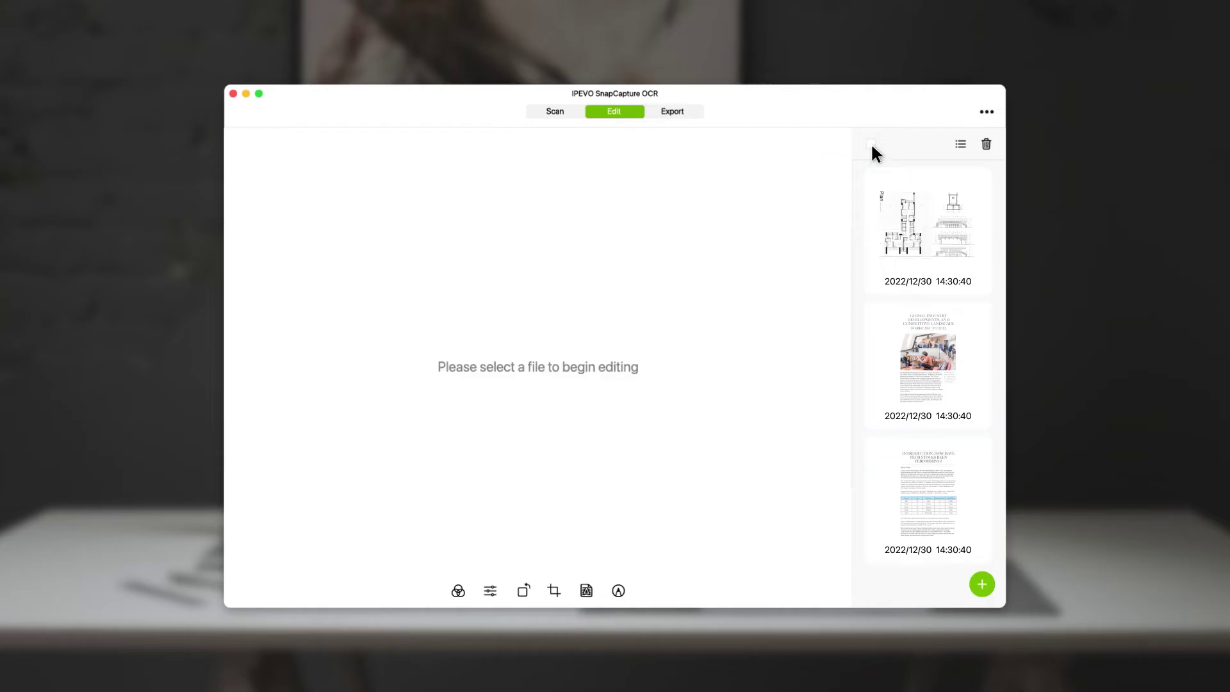
left_click(929, 355)
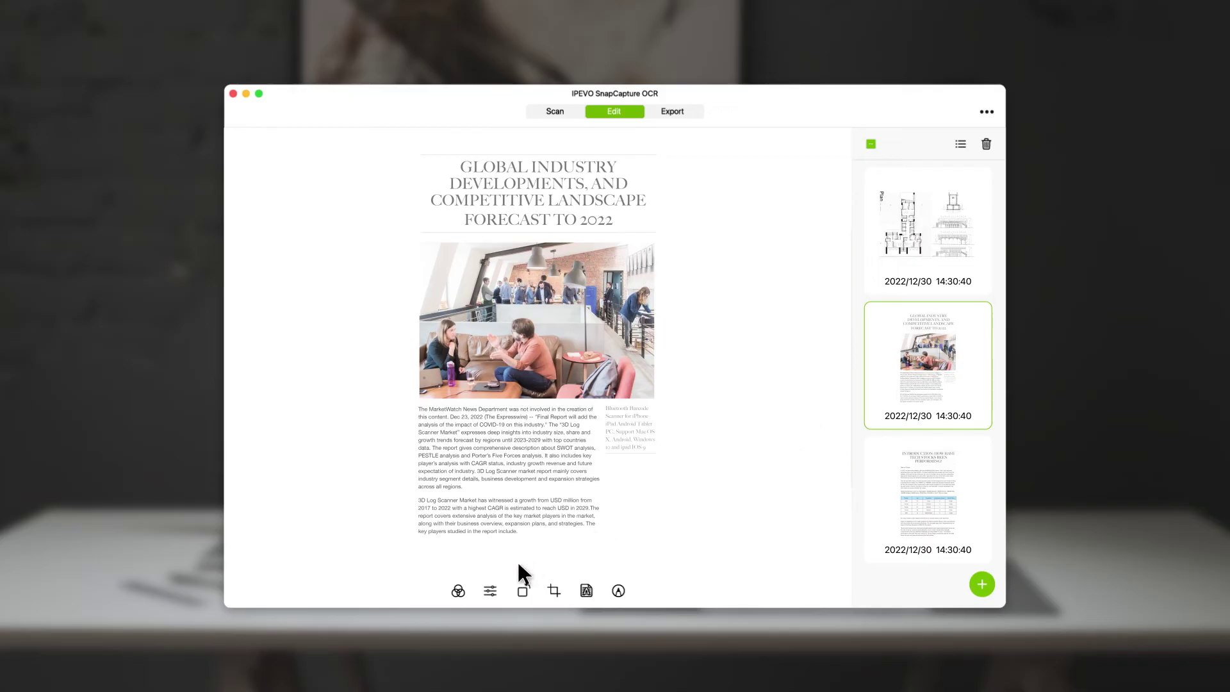
left_click(458, 591)
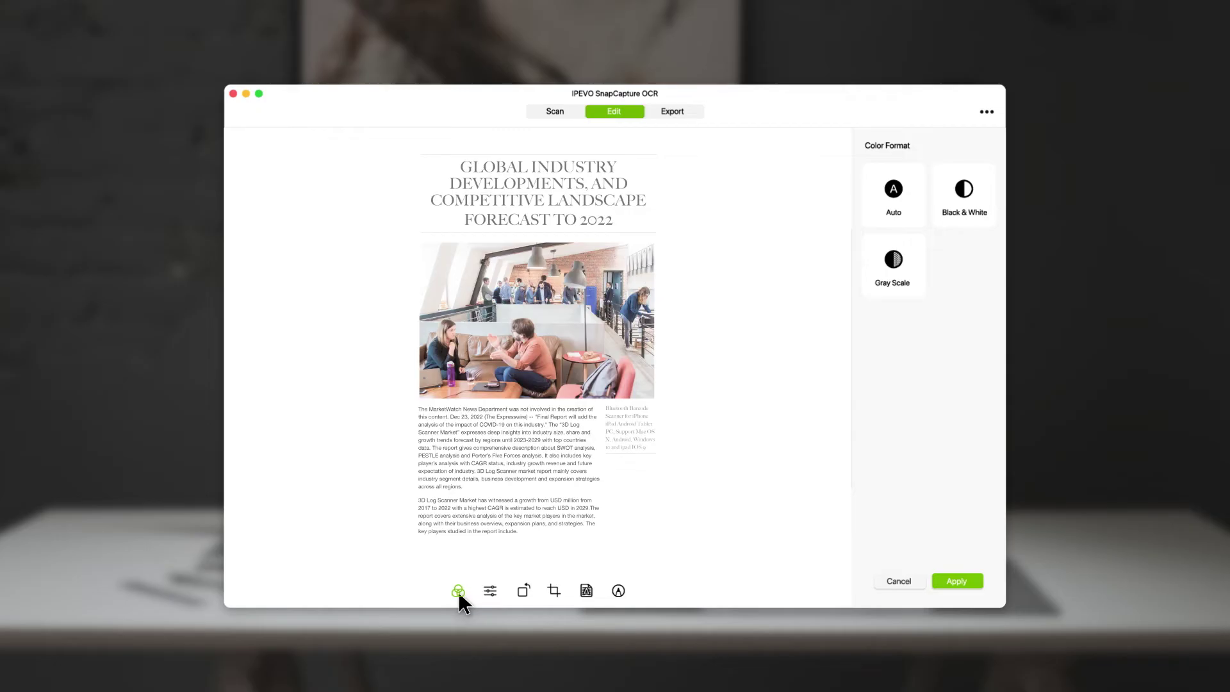
left_click(490, 591)
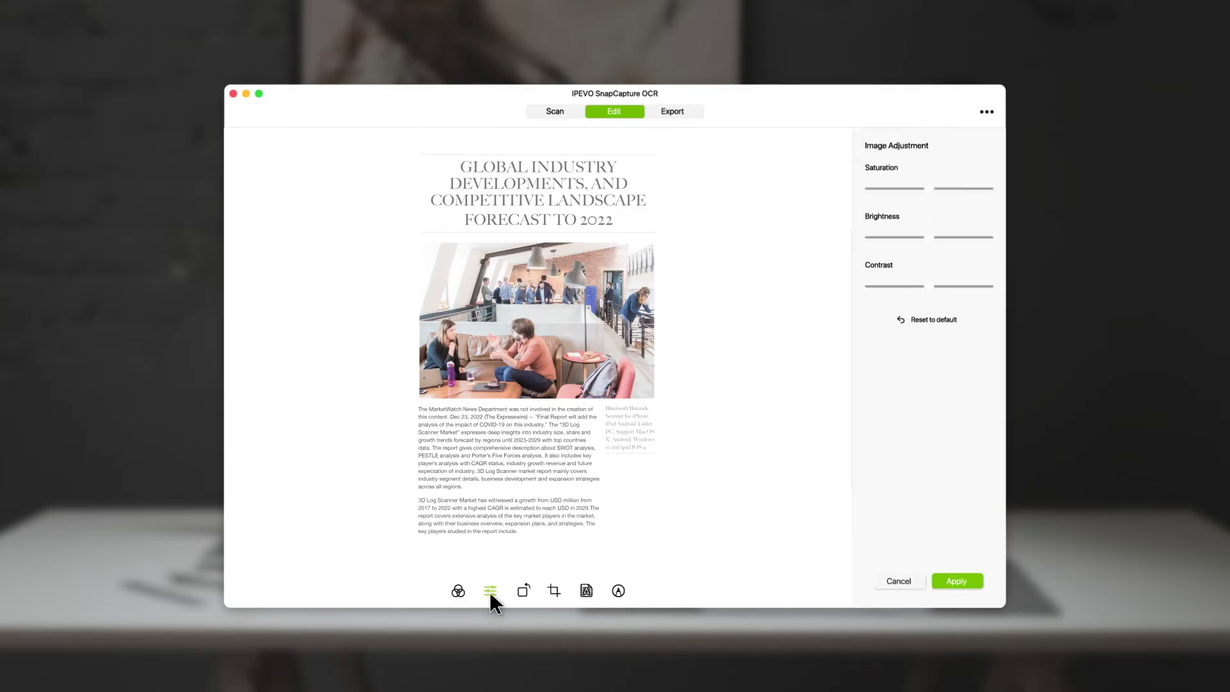
left_click(522, 591)
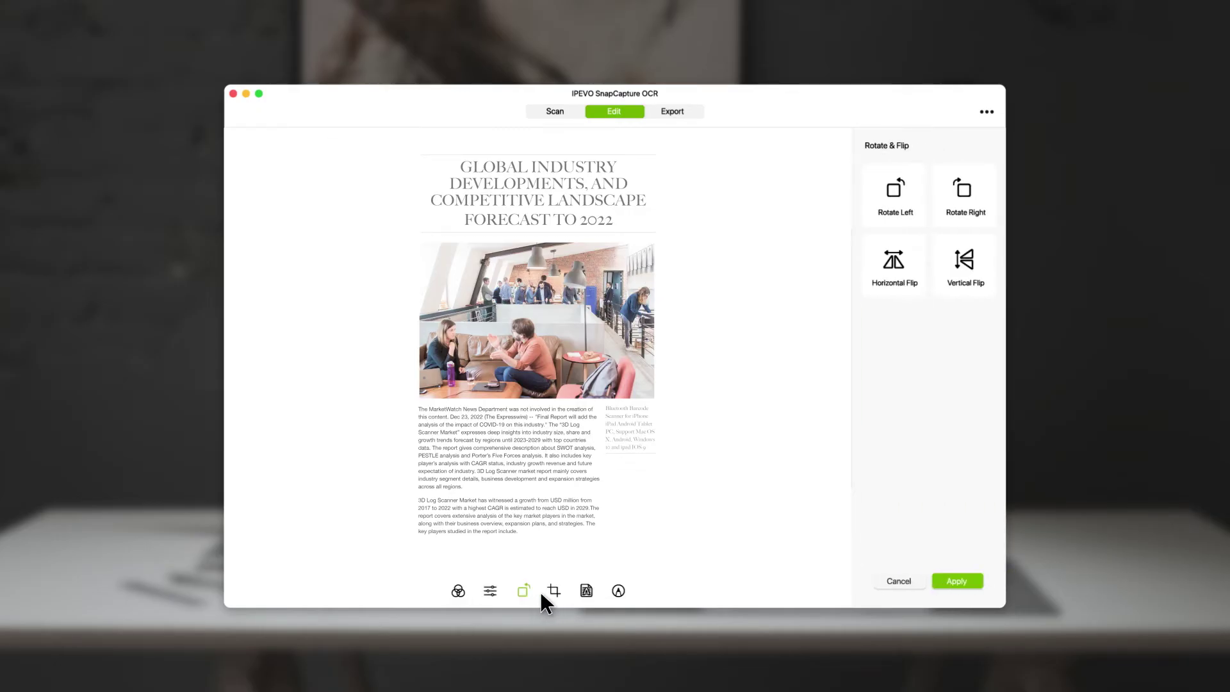
left_click(554, 590)
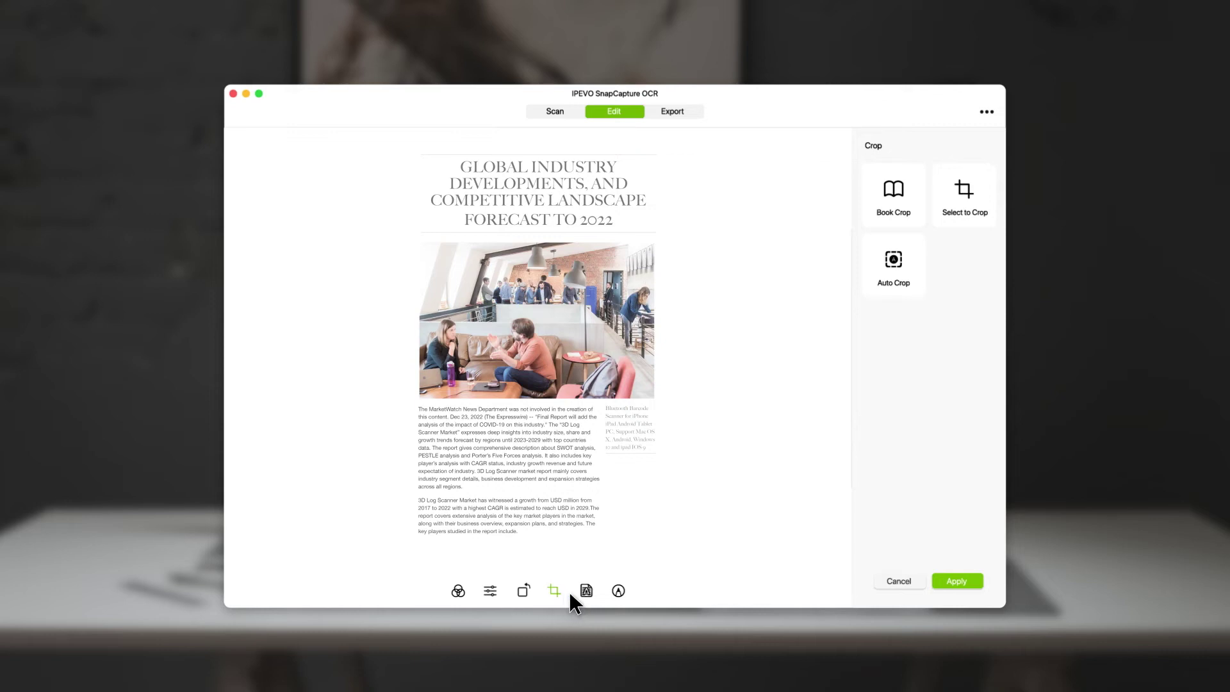
left_click(587, 591)
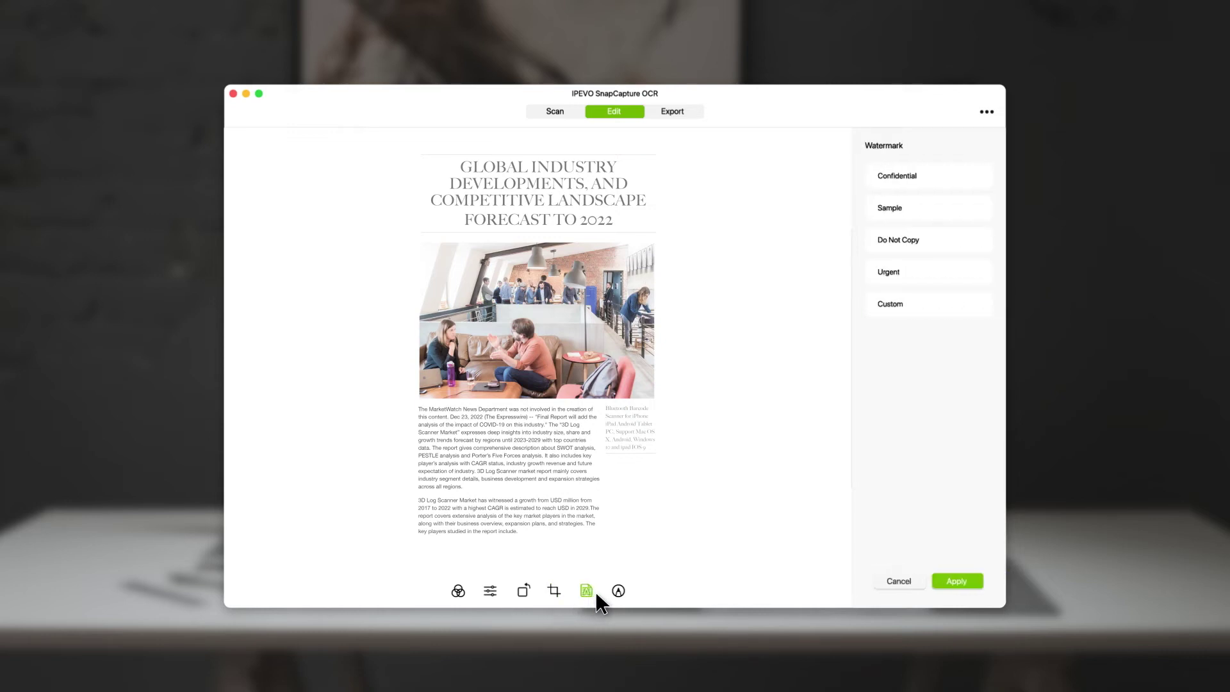
left_click(619, 590)
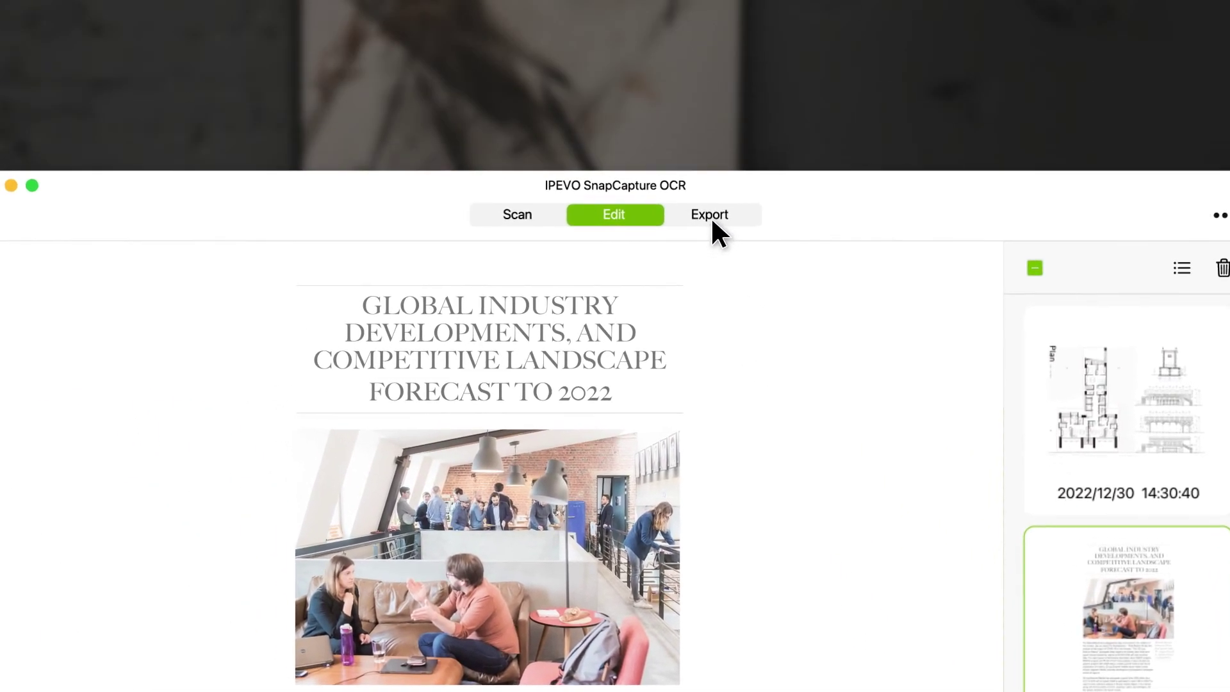
- In the Export view, move the floor-plan page to eighth place and select all scans
left_click(709, 215)
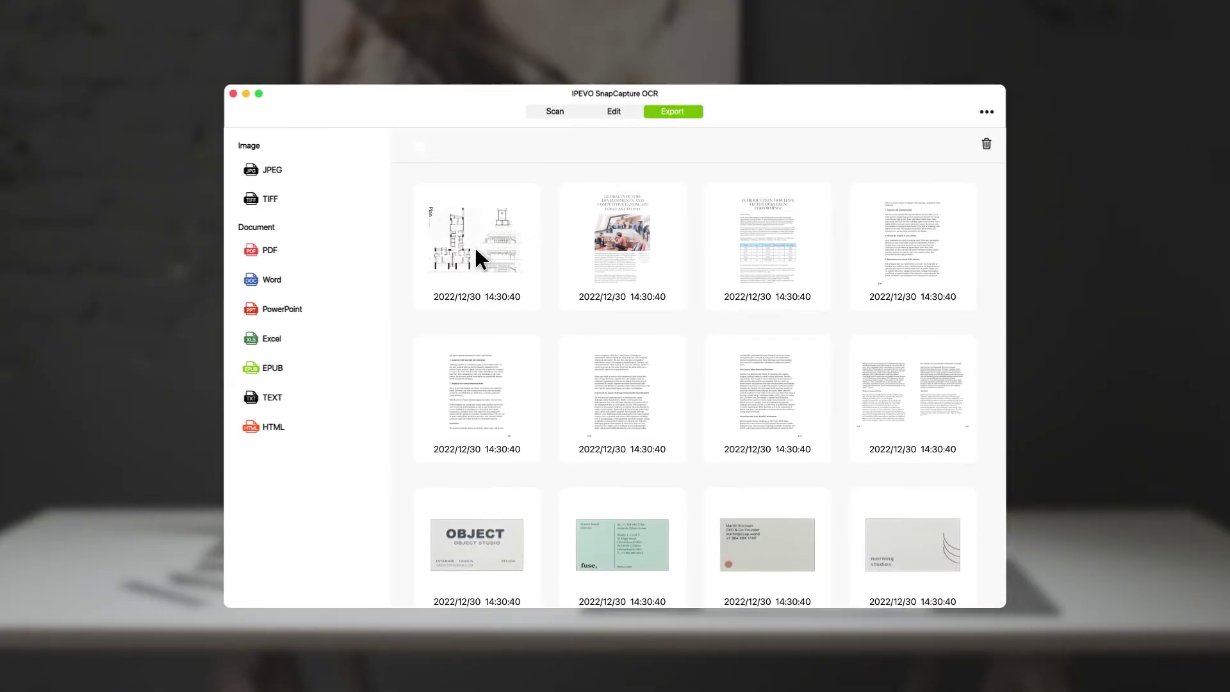
left_click_drag(474, 246, 922, 406)
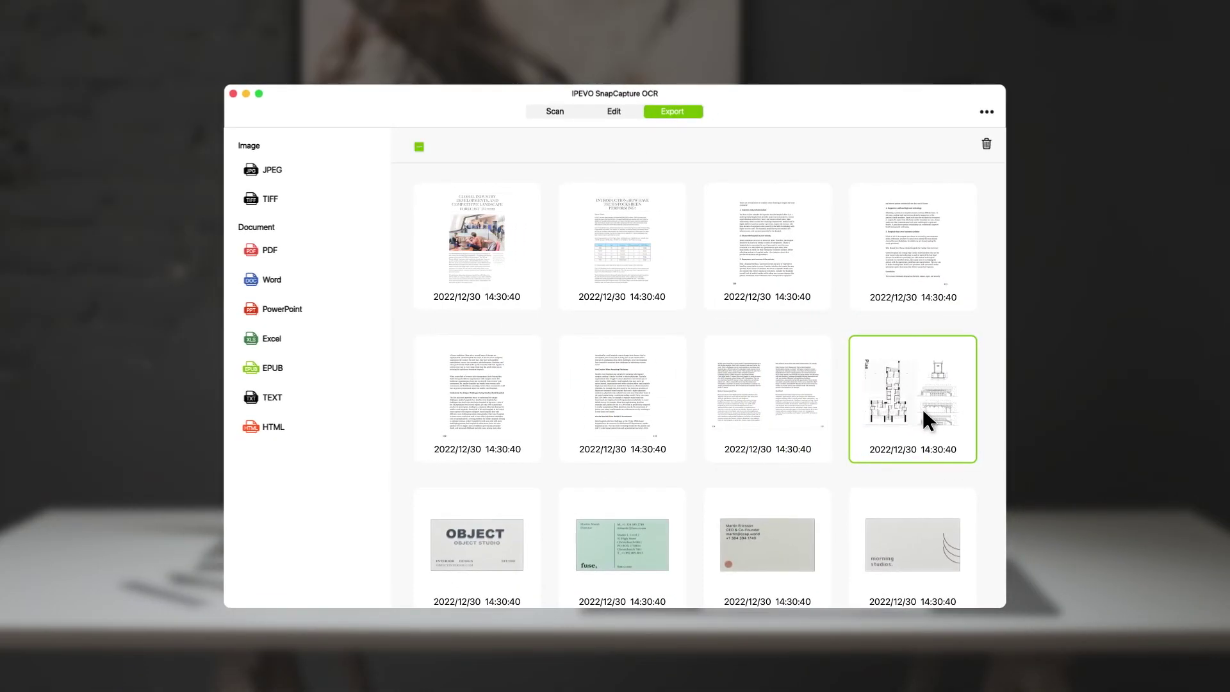
left_click(419, 146)
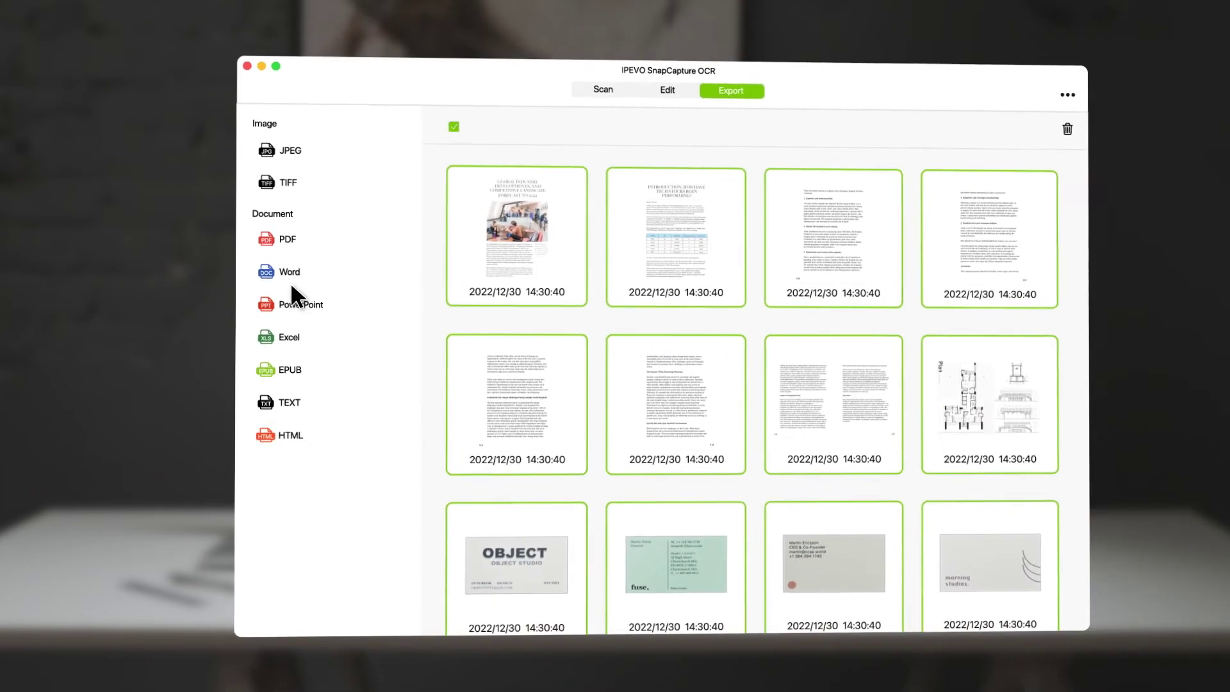
- Export the selected scans as a Word file, with OCR Text Recognition in English and Finnish
left_click(271, 280)
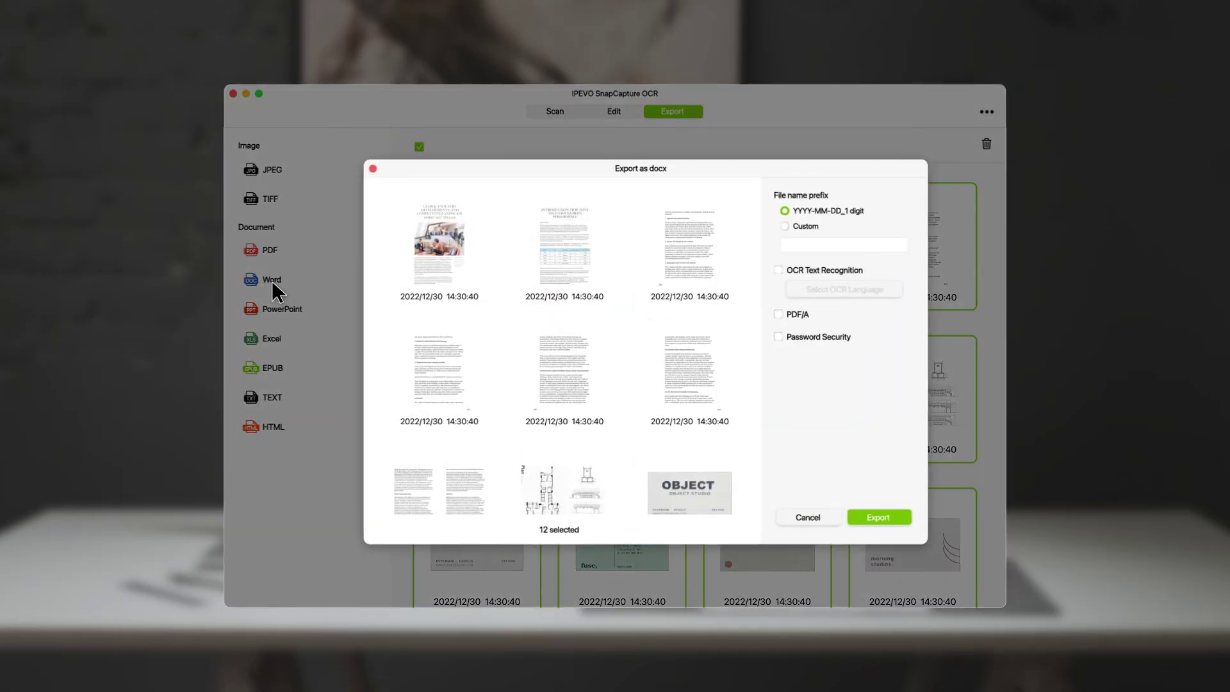
left_click(777, 269)
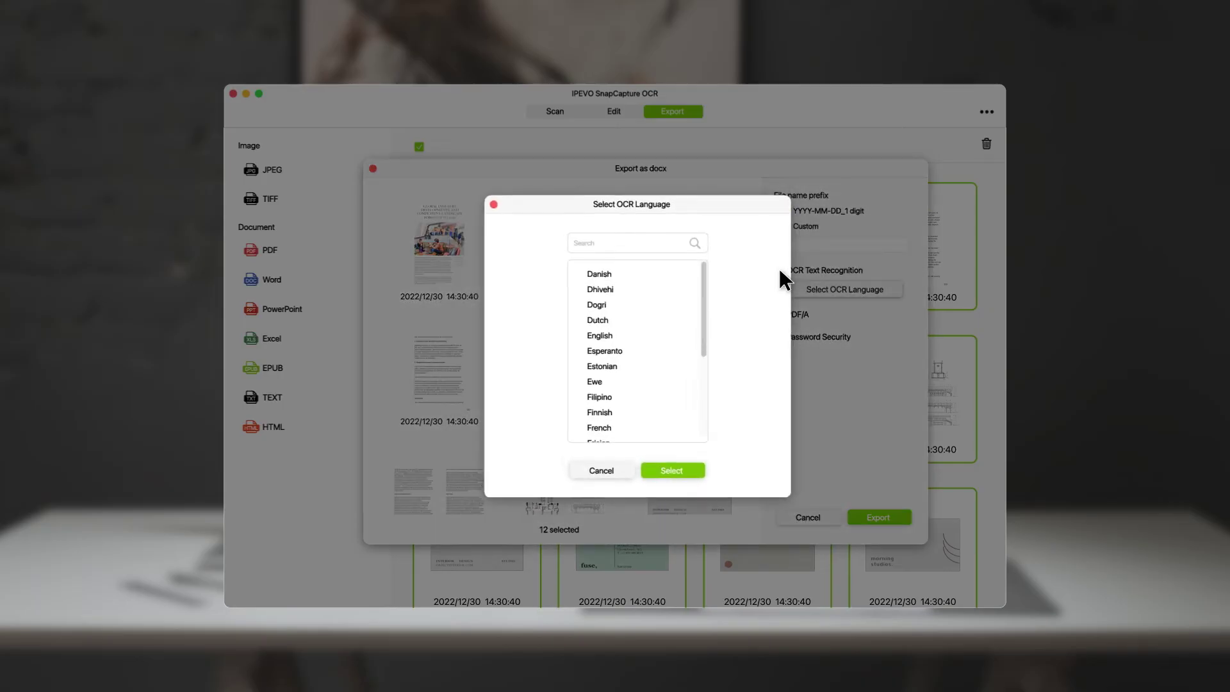
left_click(607, 334)
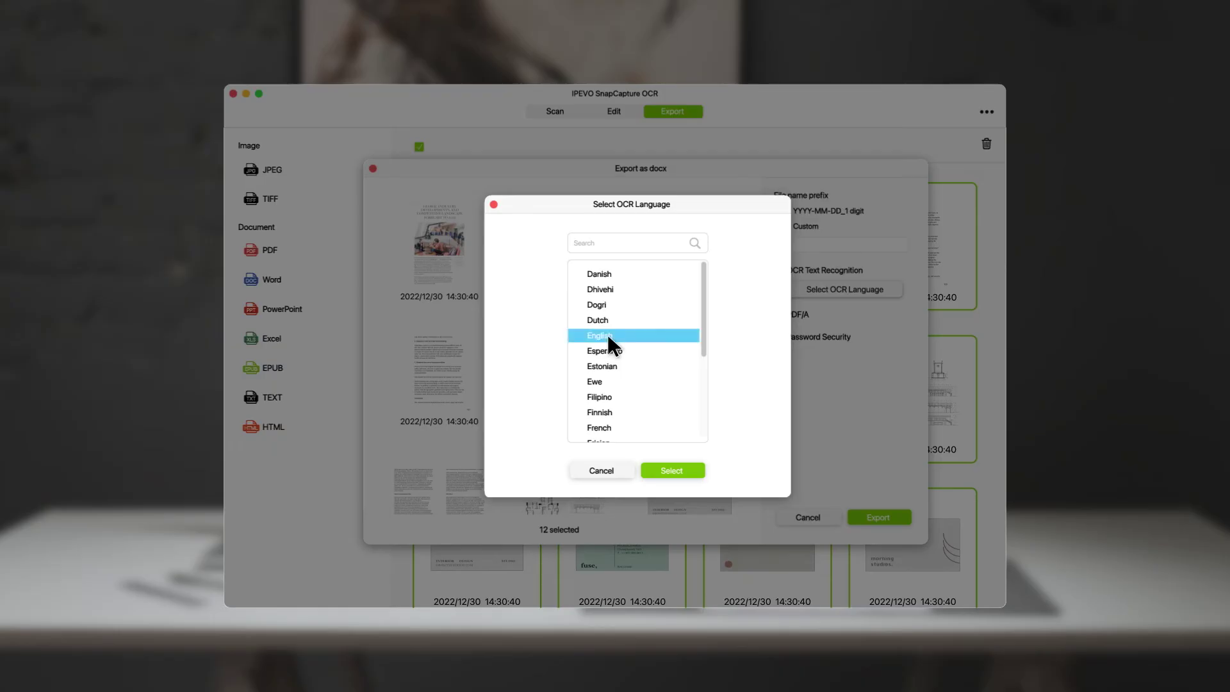
left_click(611, 411)
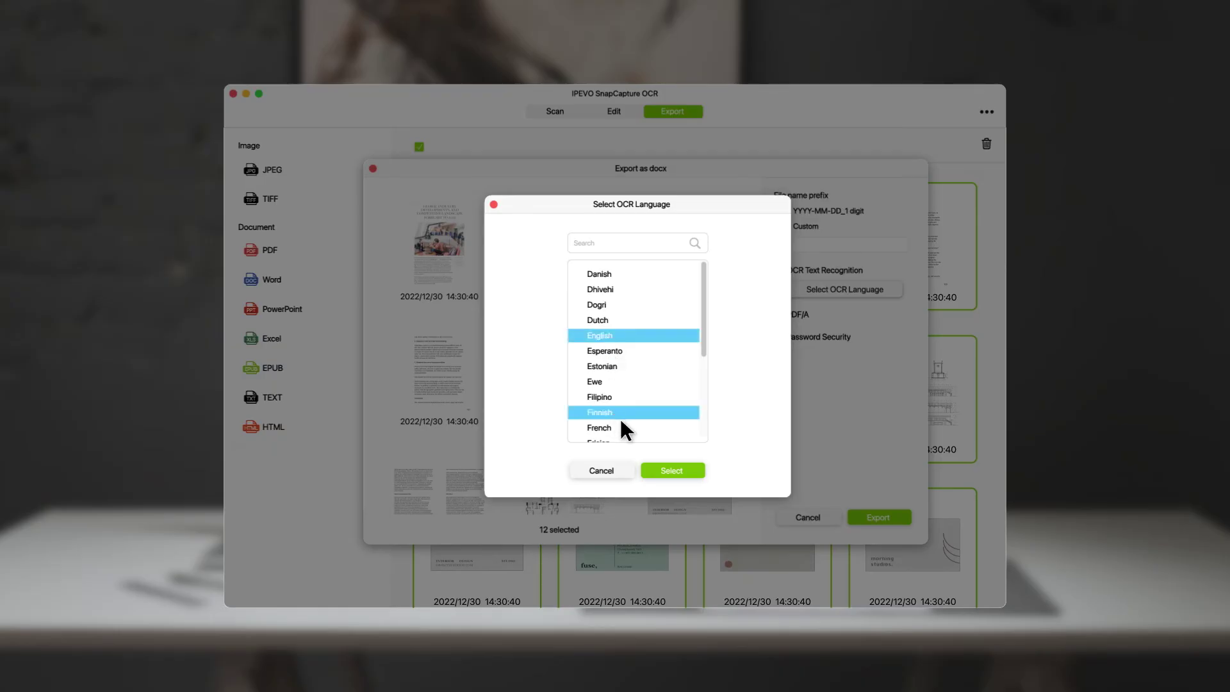
left_click(675, 469)
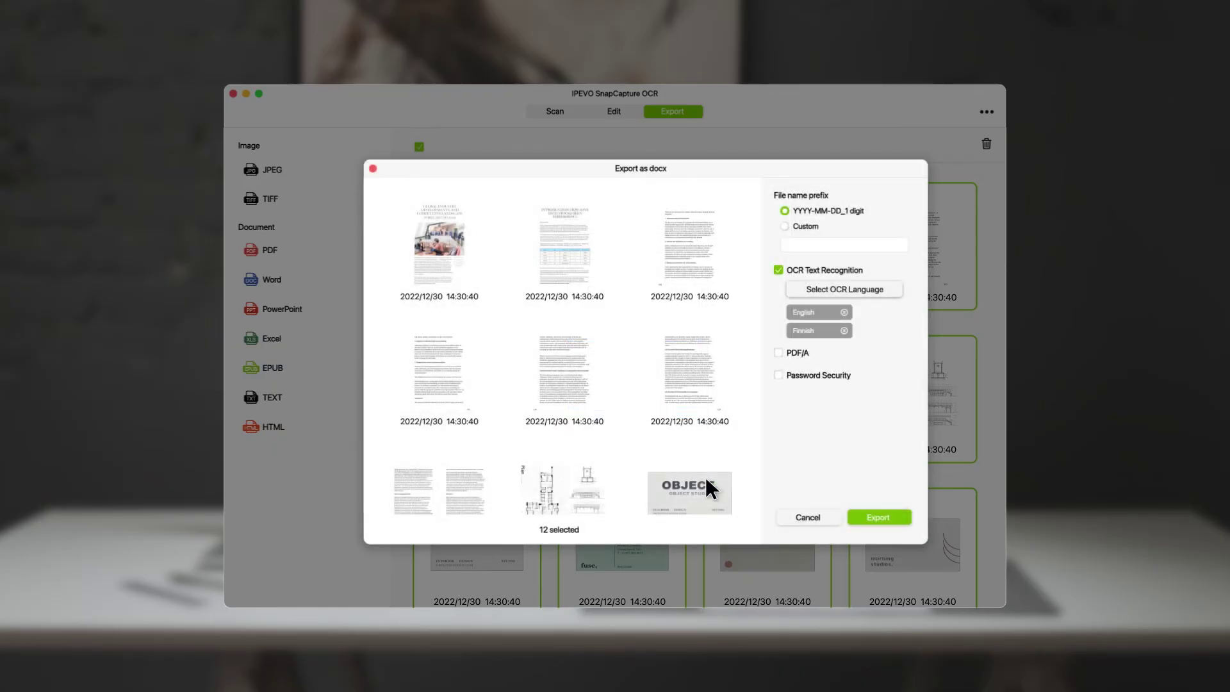
left_click(879, 517)
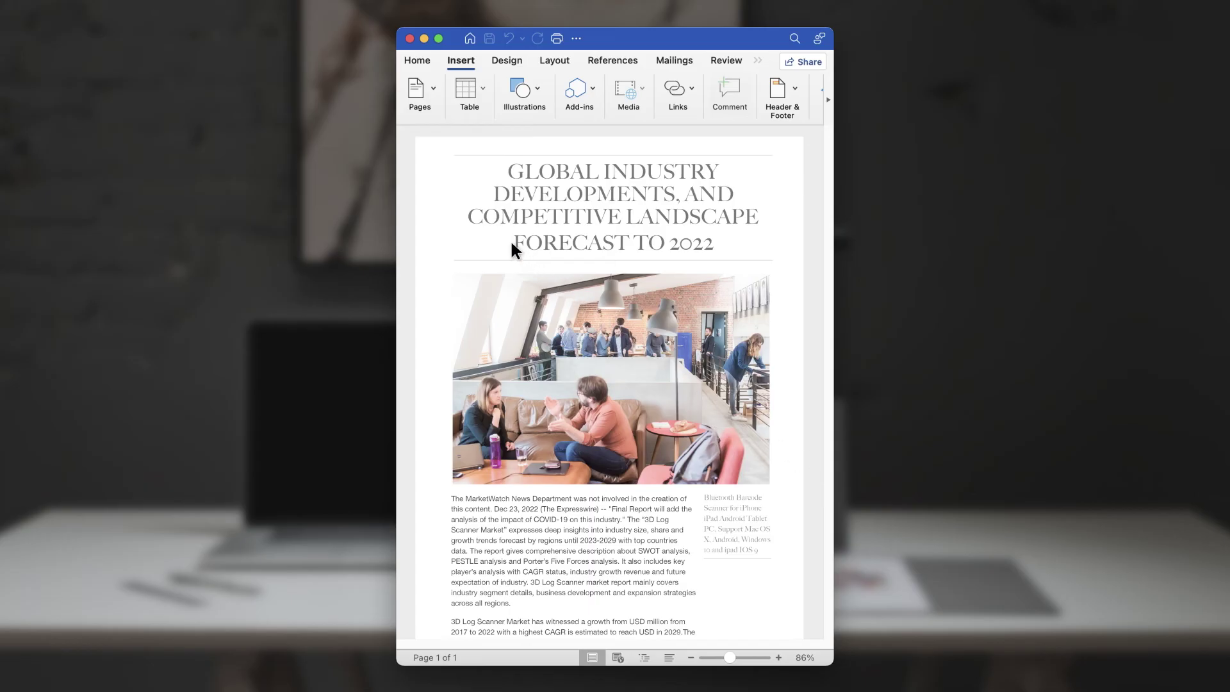
- Delete the FORECAST TO 2022 title line, shorten the photo, and select the Marital Status cells
left_click_drag(513, 244, 717, 243)
key("BackSpace")
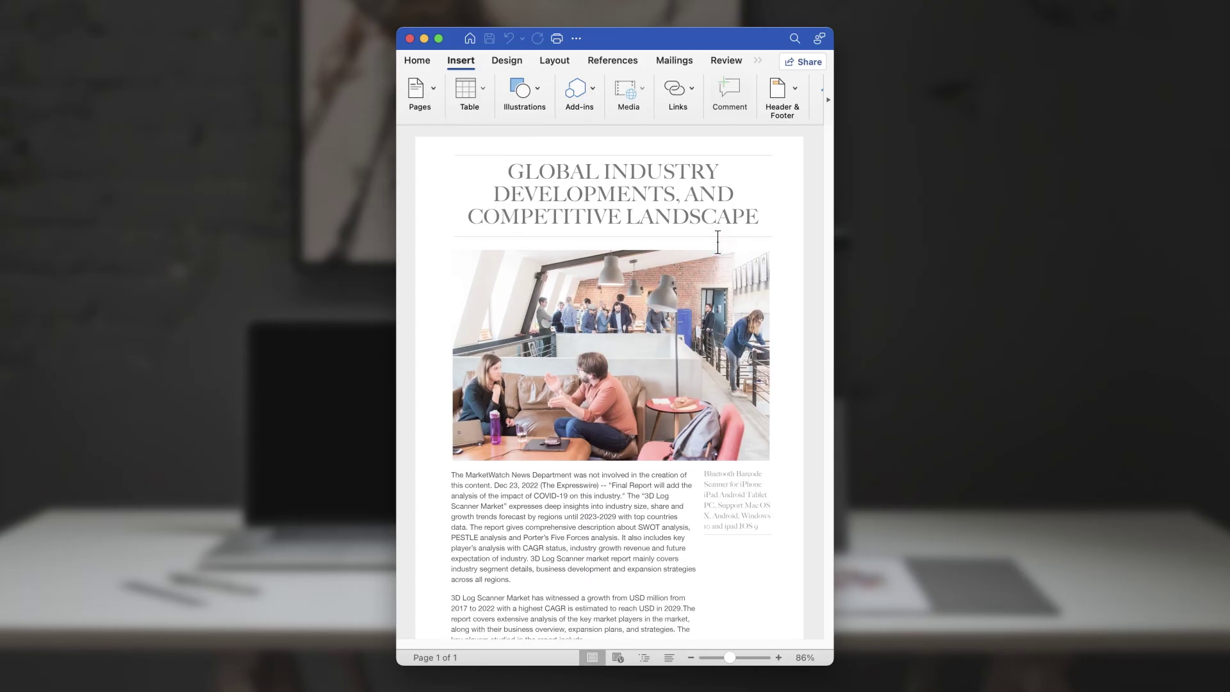
left_click_drag(616, 461, 615, 423)
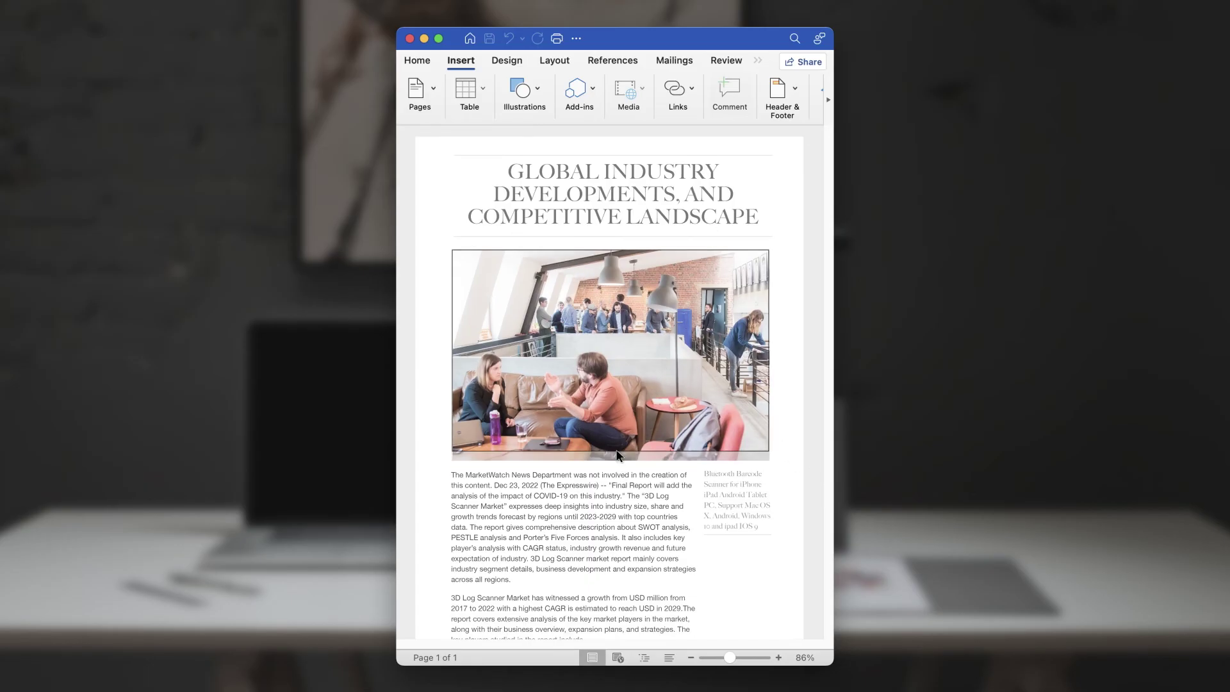
scroll(615, 423, "down", 5)
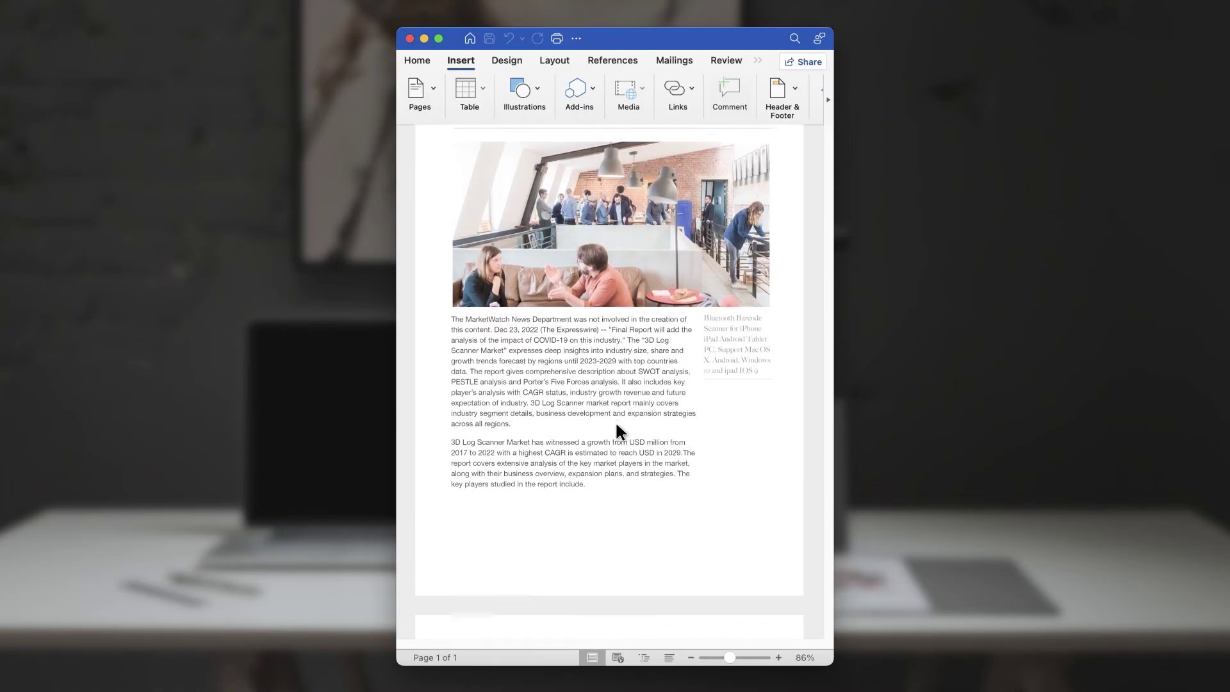
scroll(615, 423, "down", 8)
scroll(673, 428, "down", 3)
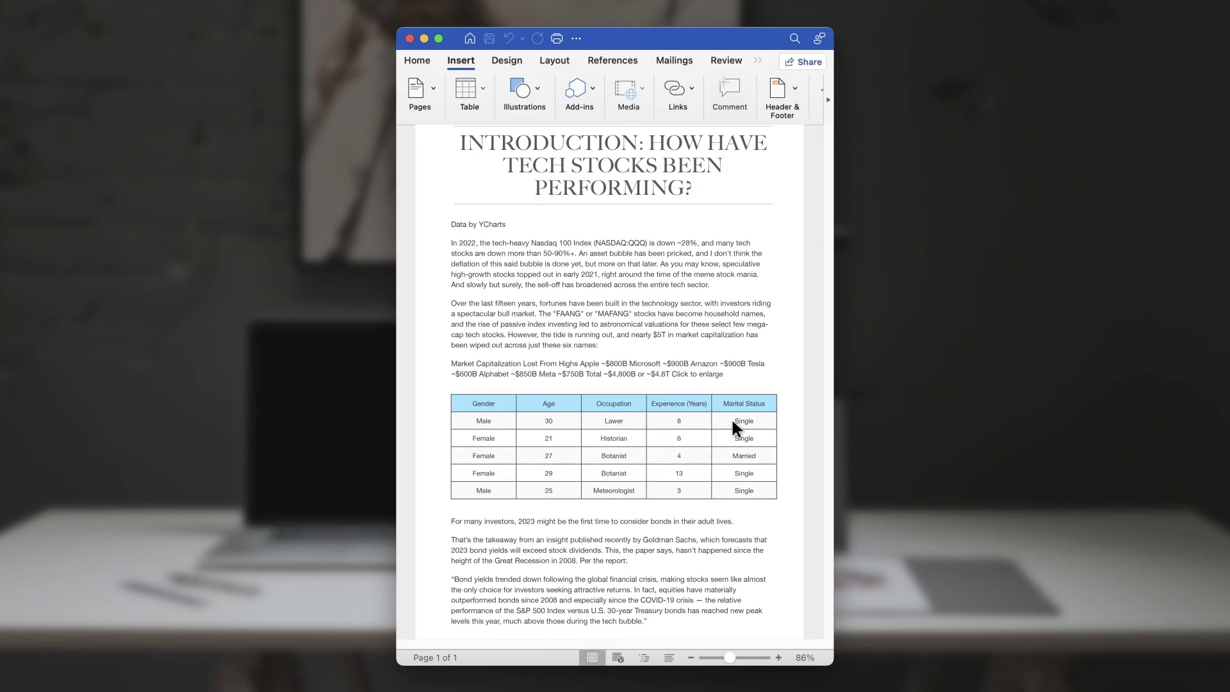
left_click_drag(732, 421, 755, 492)
type("-")
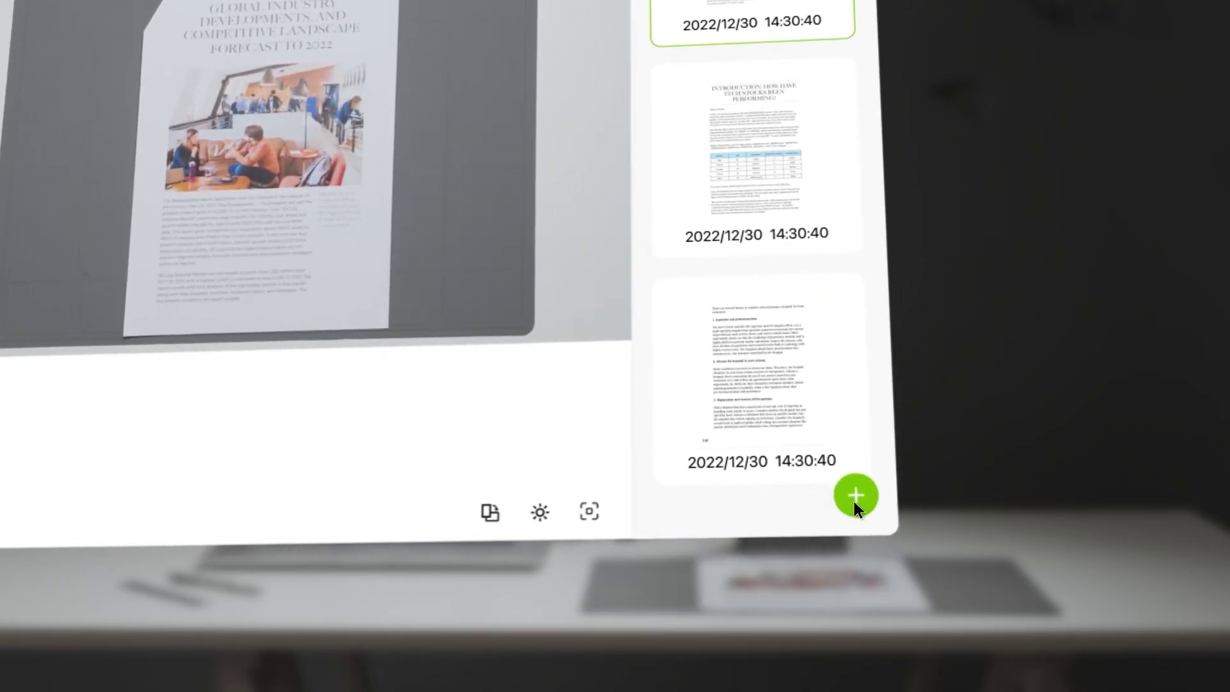
- Show the file formats available for adding pages in SnapCapture
left_click(855, 496)
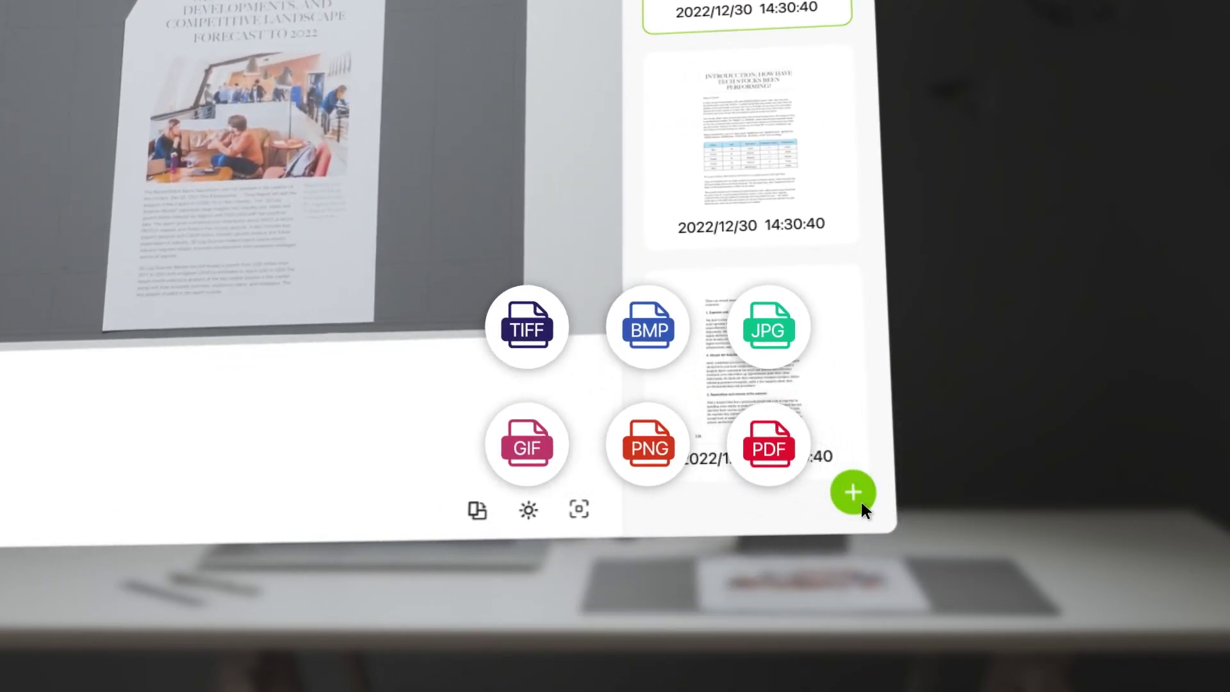